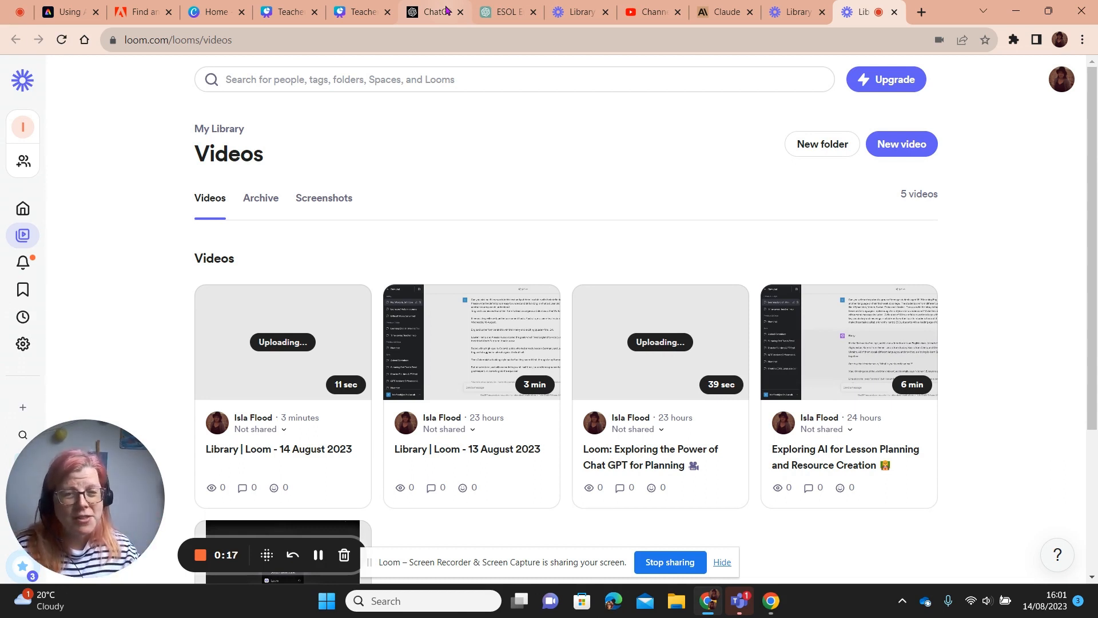
Step: Switch to the ESOL scheme-of-work conversation and review weeks 1-4, dismissing a stray browser menu
left_click(490, 11)
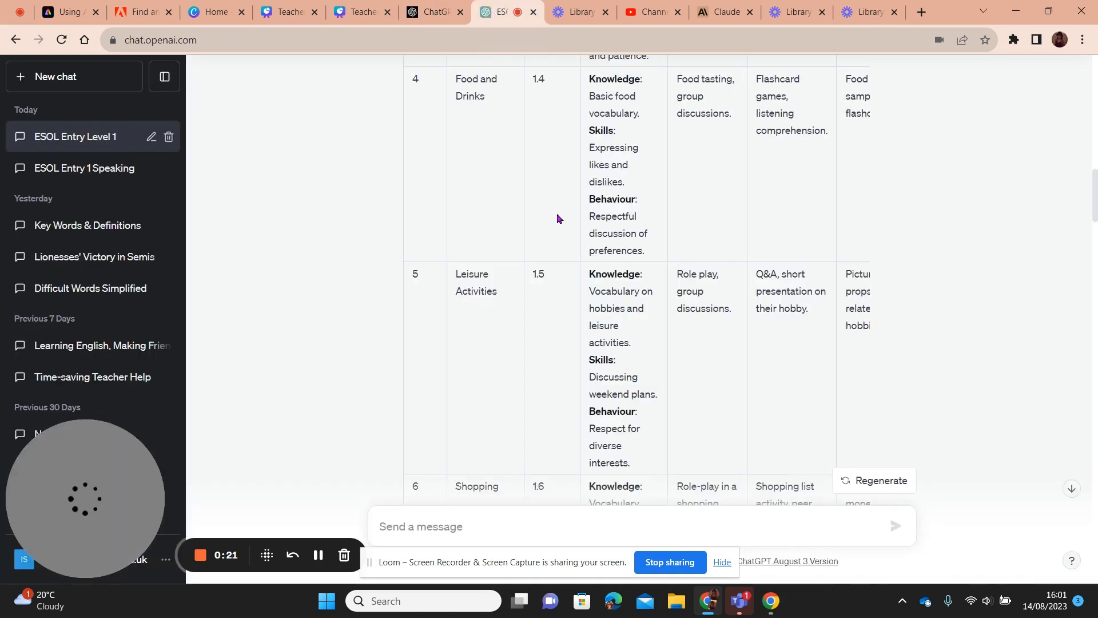
scroll(557, 215, "up", 10)
scroll(557, 216, "up", 5)
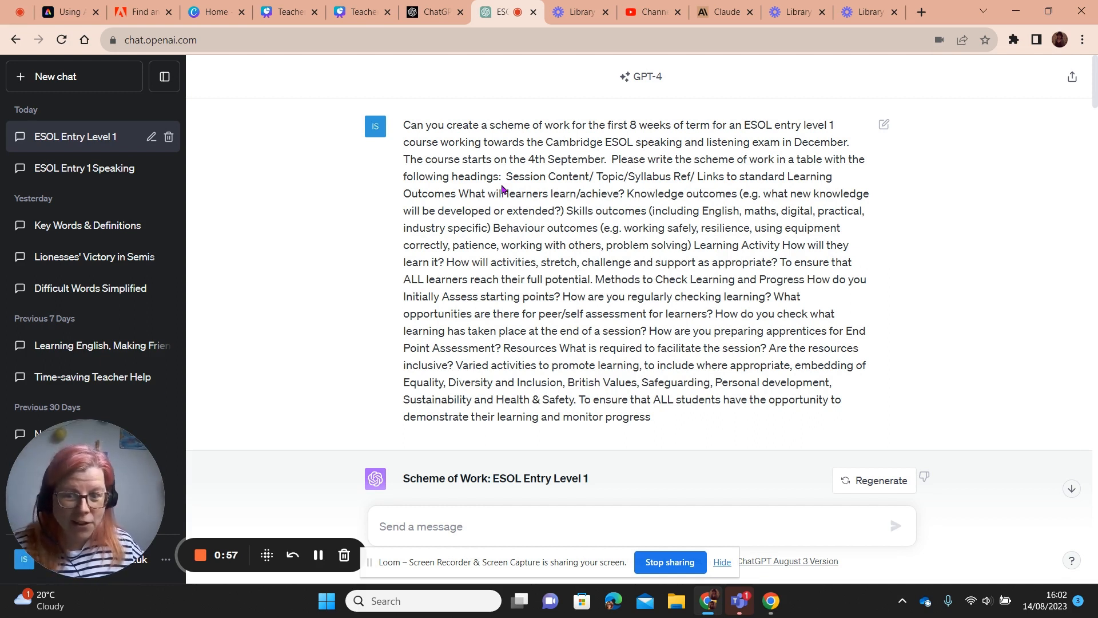
scroll(503, 190, "down", 3)
scroll(502, 189, "down", 1)
scroll(503, 189, "down", 1)
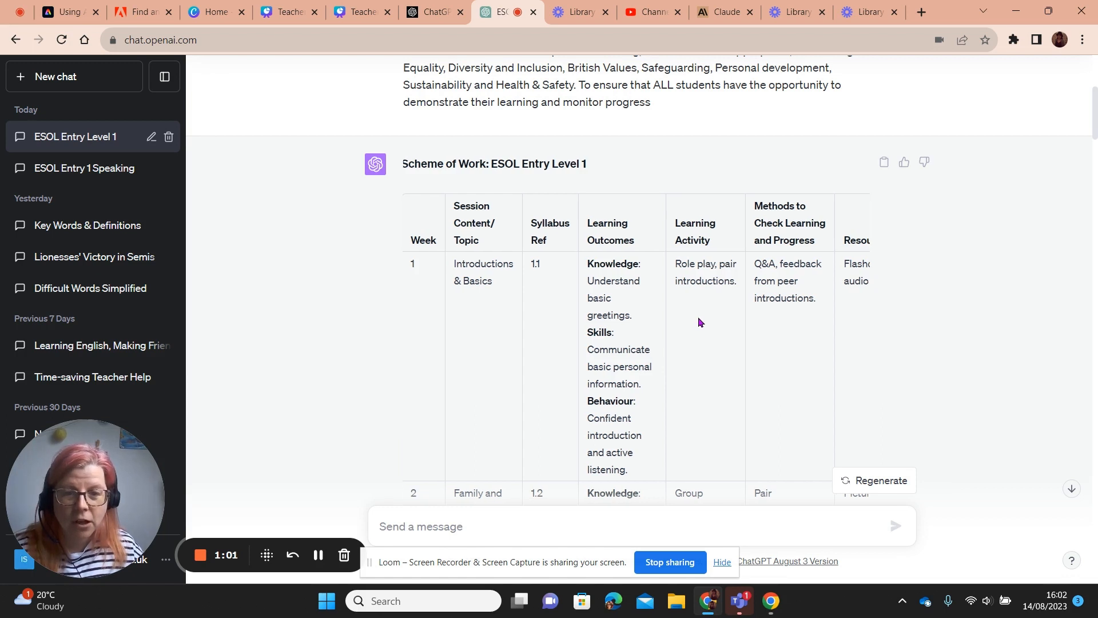
scroll(698, 323, "right", 2)
scroll(699, 323, "left", 2)
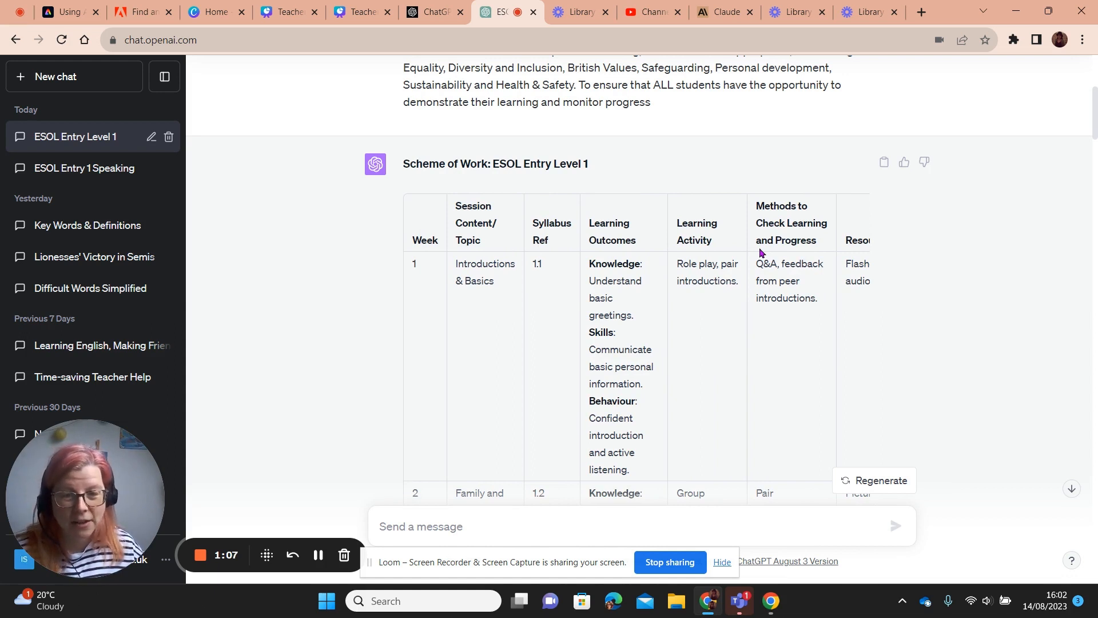
scroll(759, 250, "right", 2)
scroll(760, 251, "left", 2)
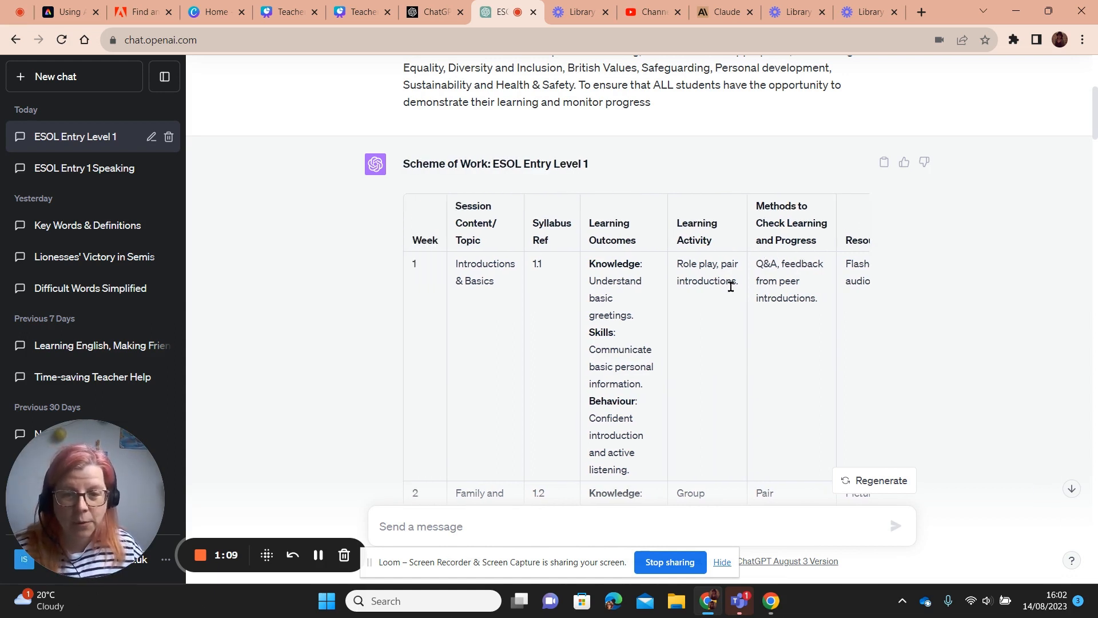
scroll(695, 381, "down", 3)
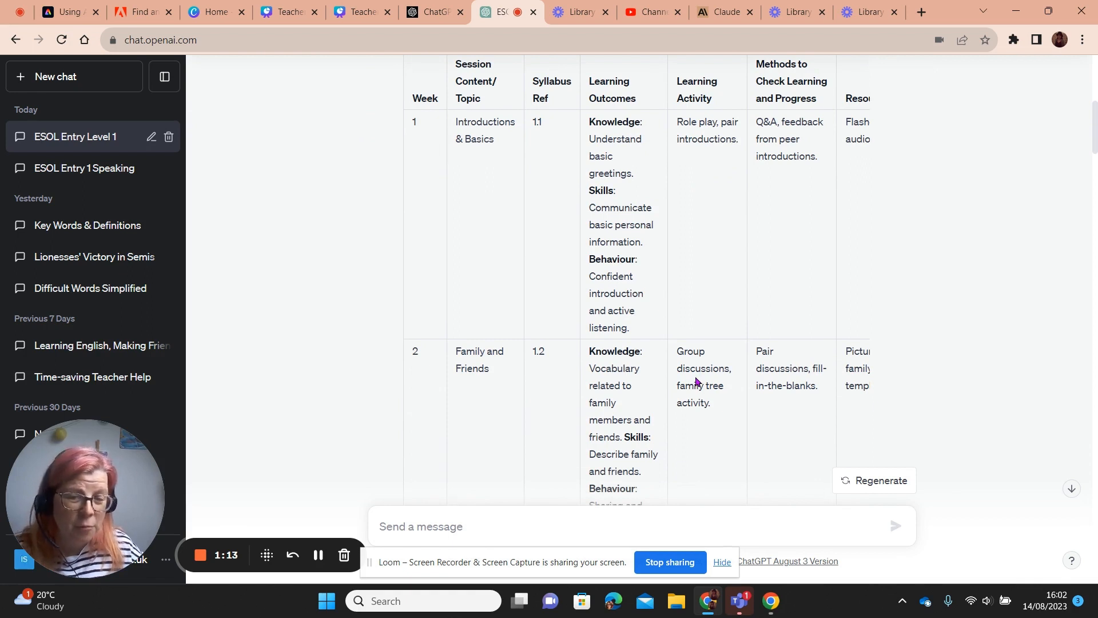
right_click(697, 381)
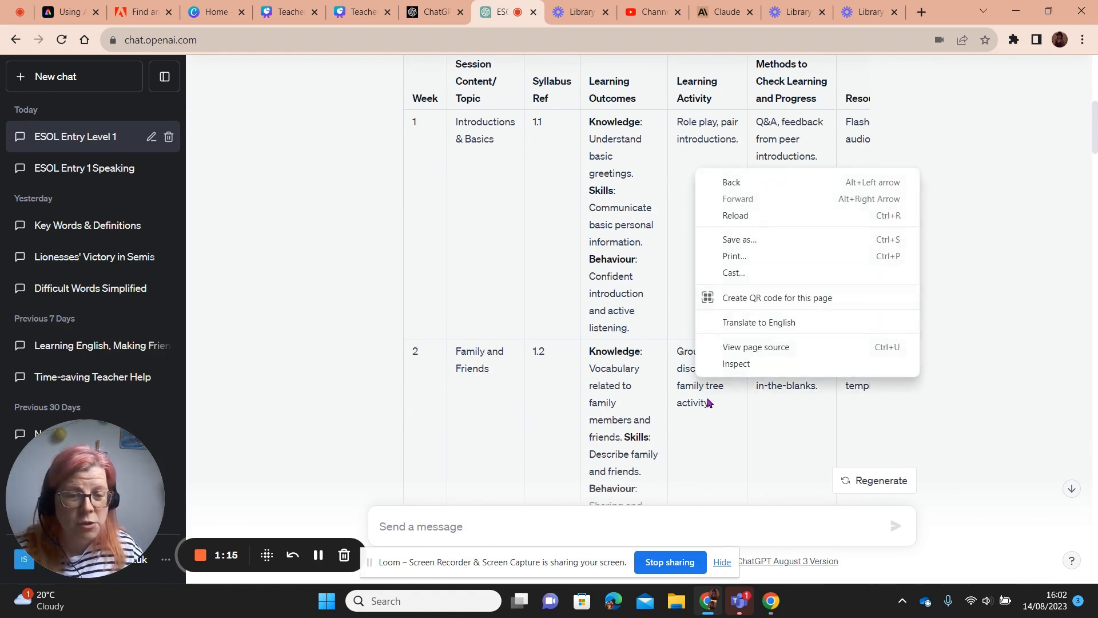
left_click(707, 398)
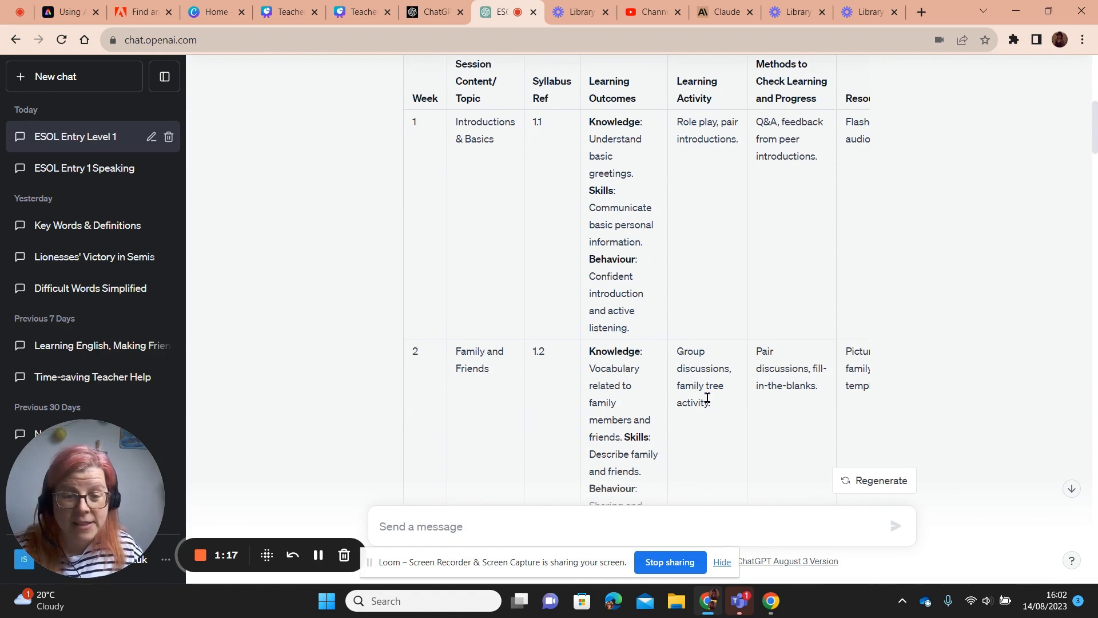
scroll(707, 399, "down", 2)
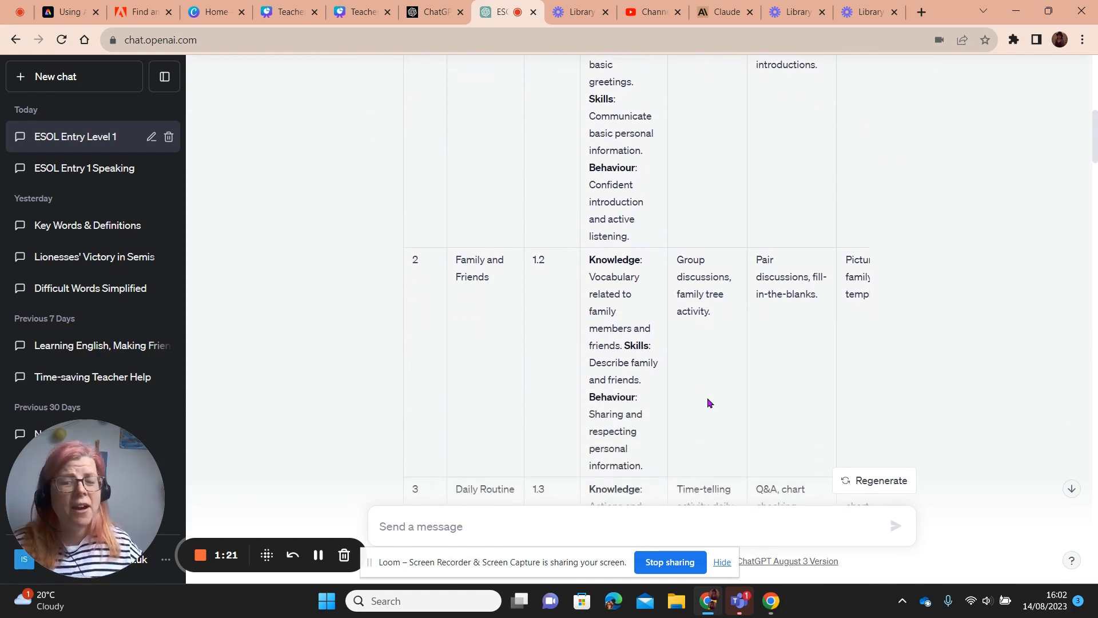
scroll(707, 403, "down", 3)
scroll(707, 402, "down", 1)
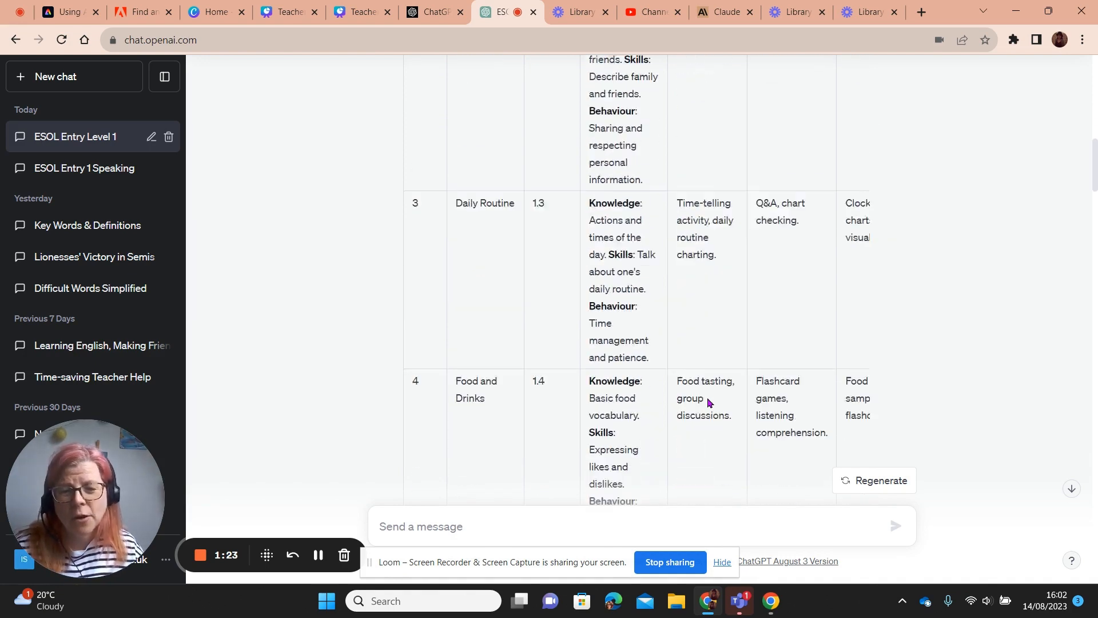
scroll(708, 402, "down", 5)
scroll(708, 403, "down", 5)
scroll(708, 403, "down", 2)
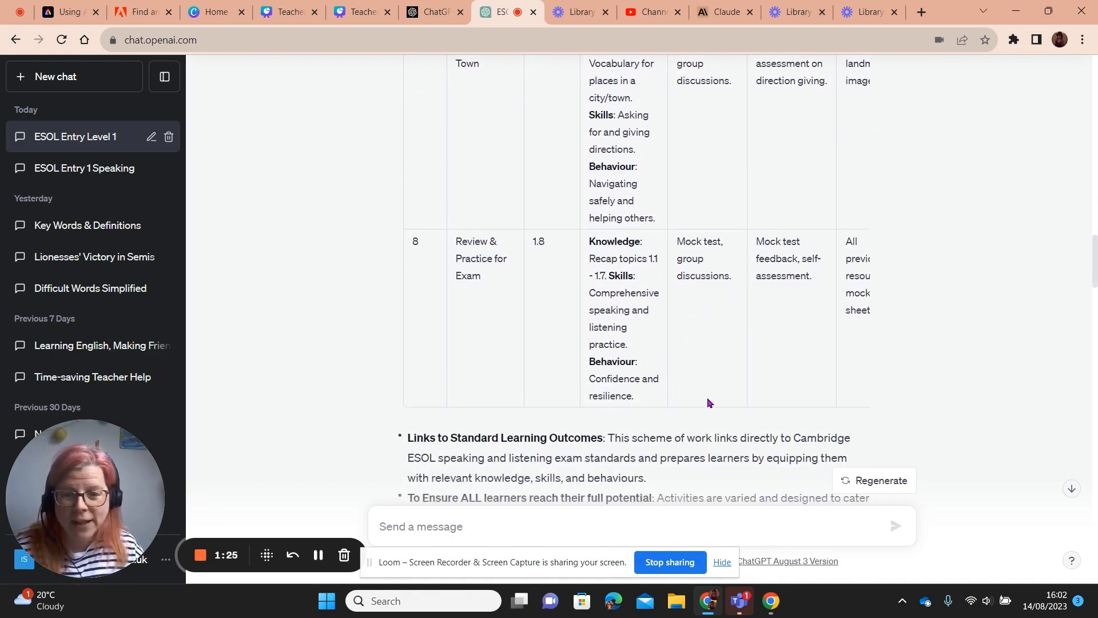
scroll(709, 403, "down", 1)
scroll(708, 399, "down", 2)
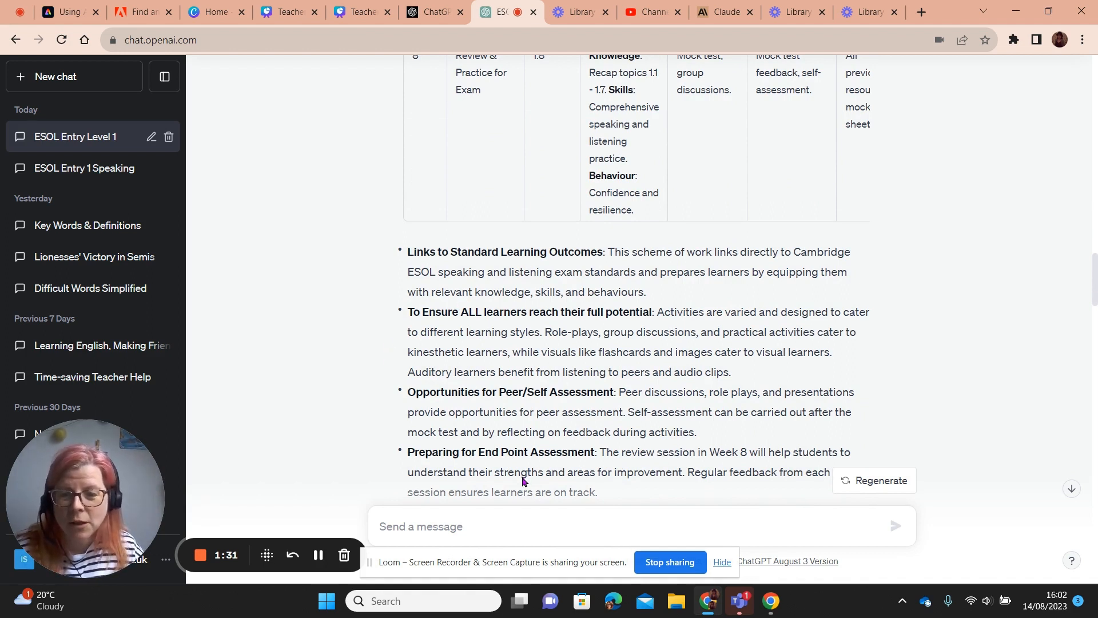
scroll(540, 452, "right", 2)
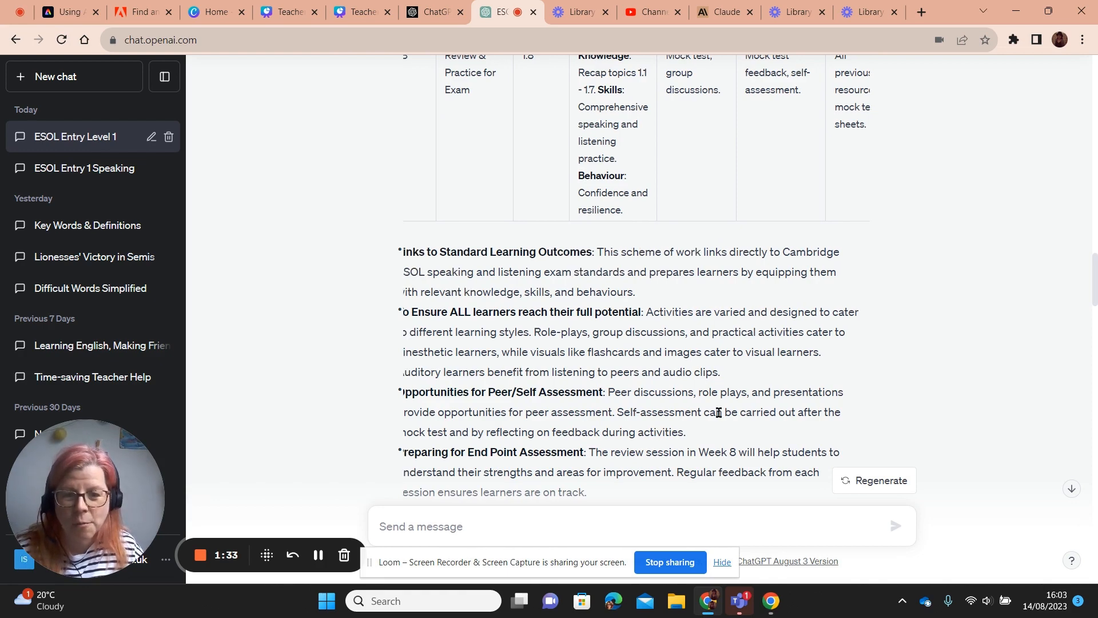
scroll(700, 411, "left", 2)
scroll(716, 412, "down", 2)
scroll(719, 412, "down", 1)
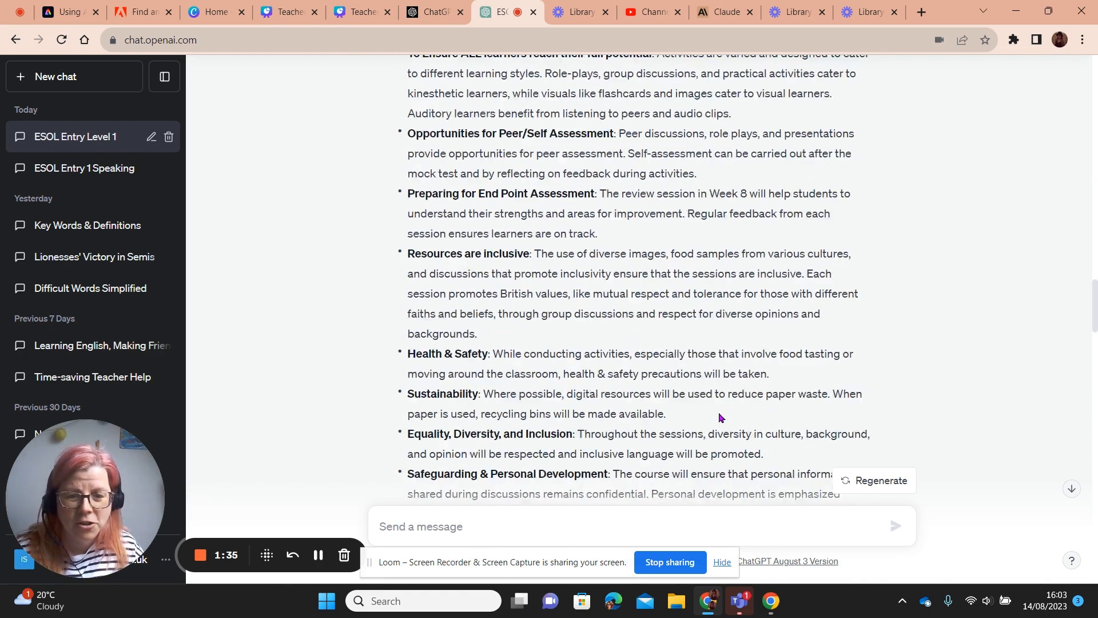
scroll(719, 413, "down", 1)
scroll(719, 413, "down", 1)
scroll(719, 413, "down", 2)
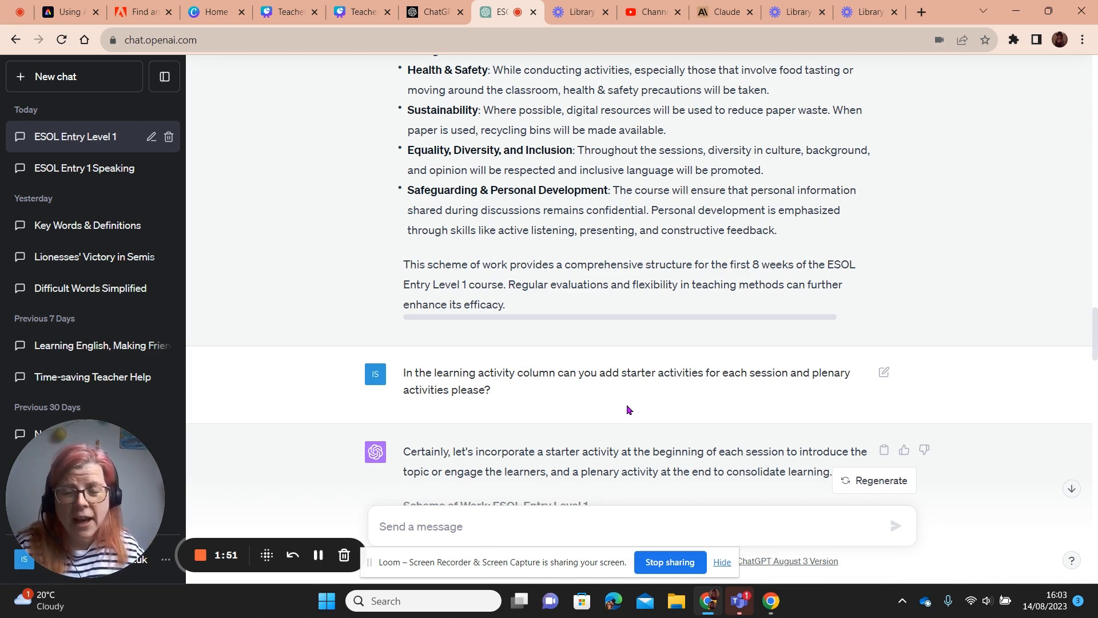
scroll(627, 409, "down", 3)
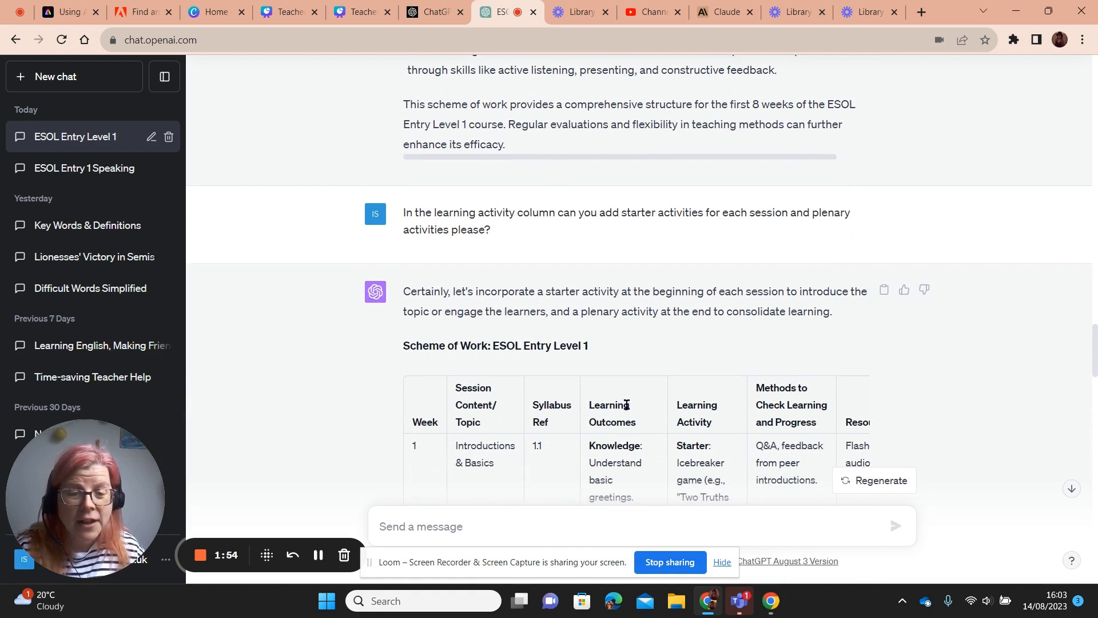
scroll(627, 404, "down", 2)
scroll(626, 404, "down", 1)
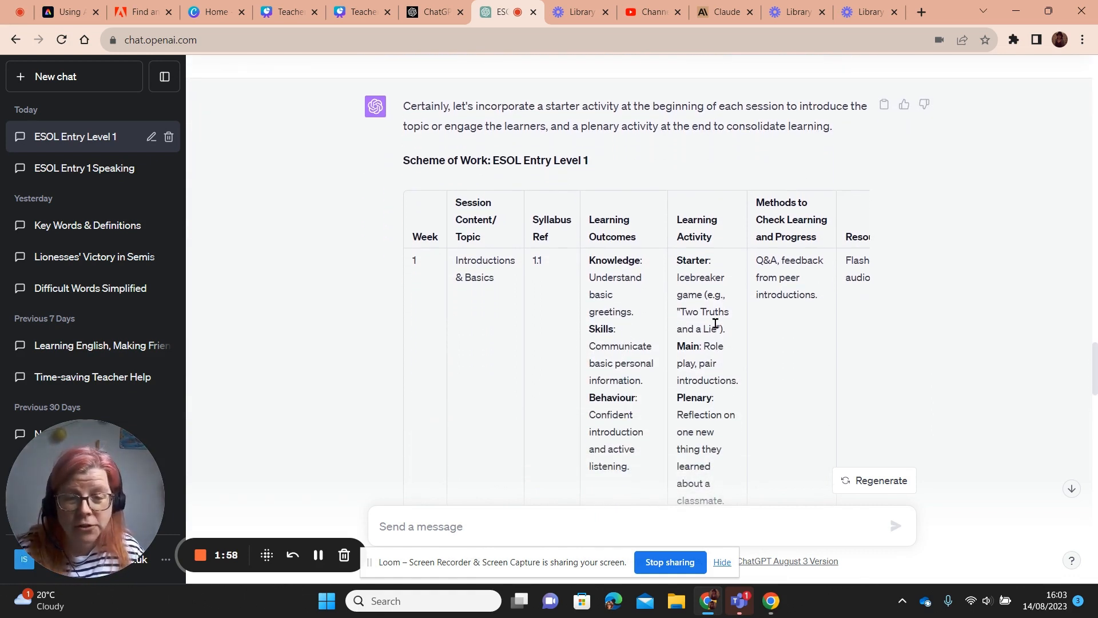
scroll(719, 343, "down", 2)
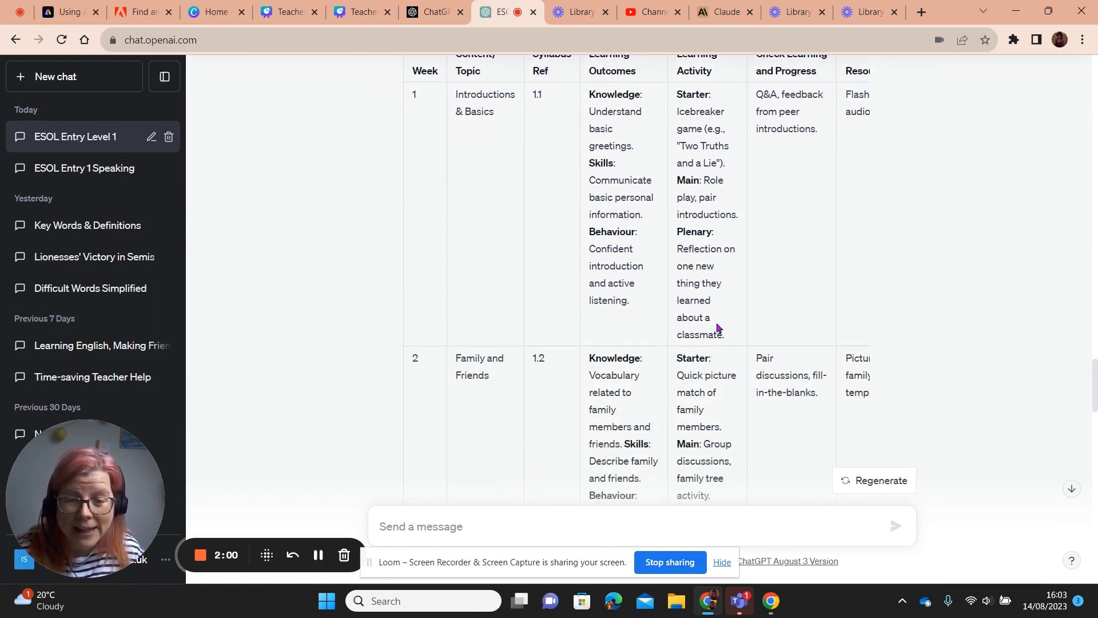
scroll(719, 332, "down", 1)
scroll(720, 330, "down", 1)
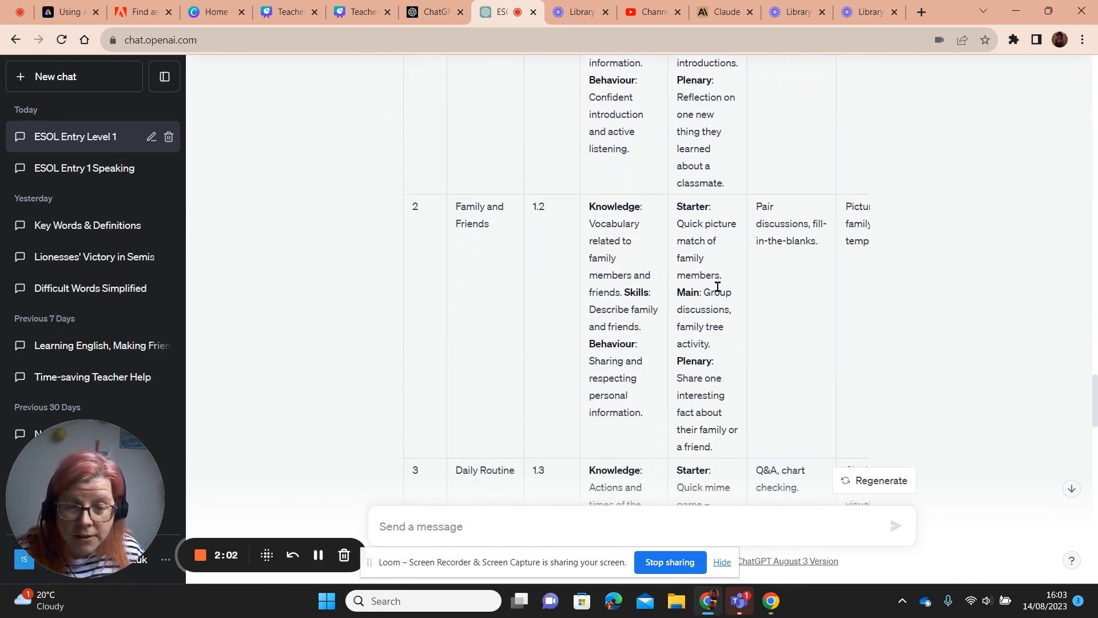
scroll(719, 292, "down", 2)
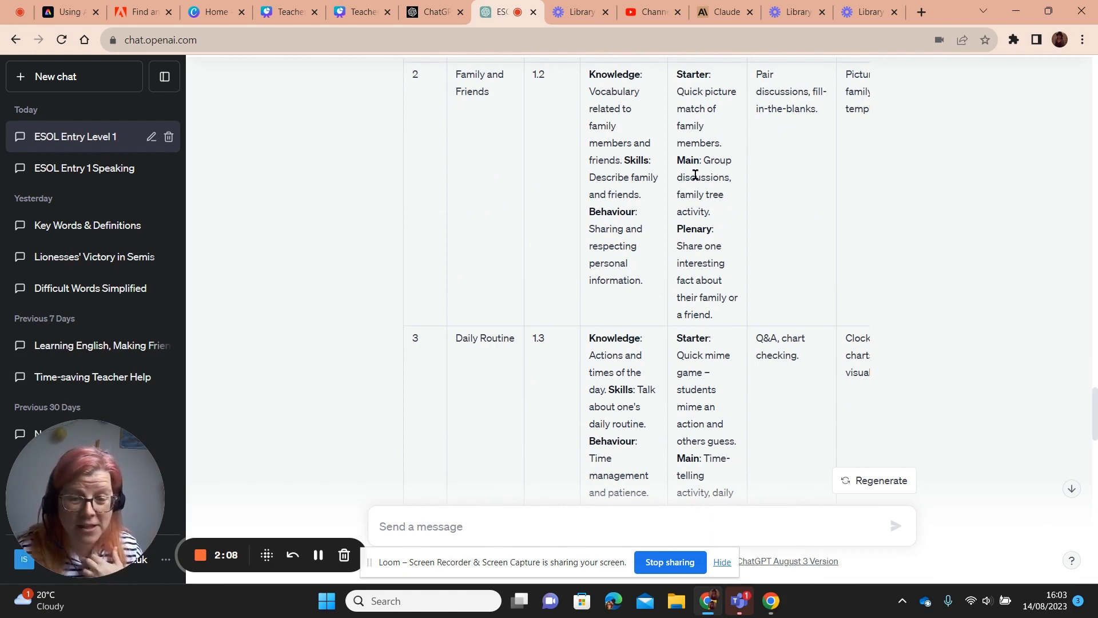
scroll(695, 175, "down", 2)
scroll(695, 175, "down", 4)
scroll(696, 177, "down", 1)
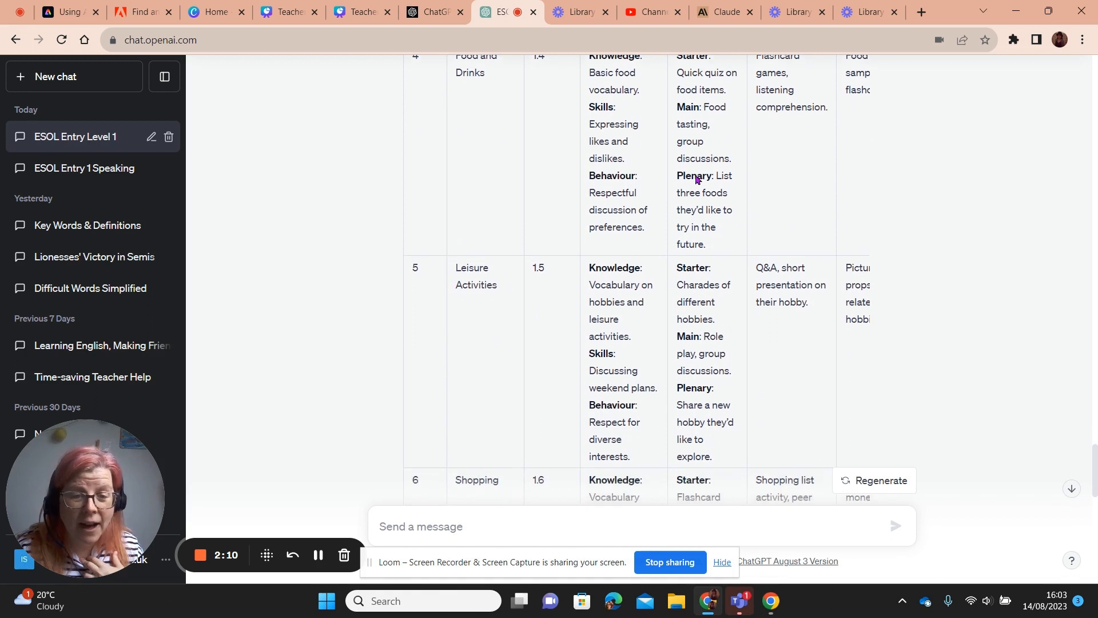
scroll(695, 177, "down", 2)
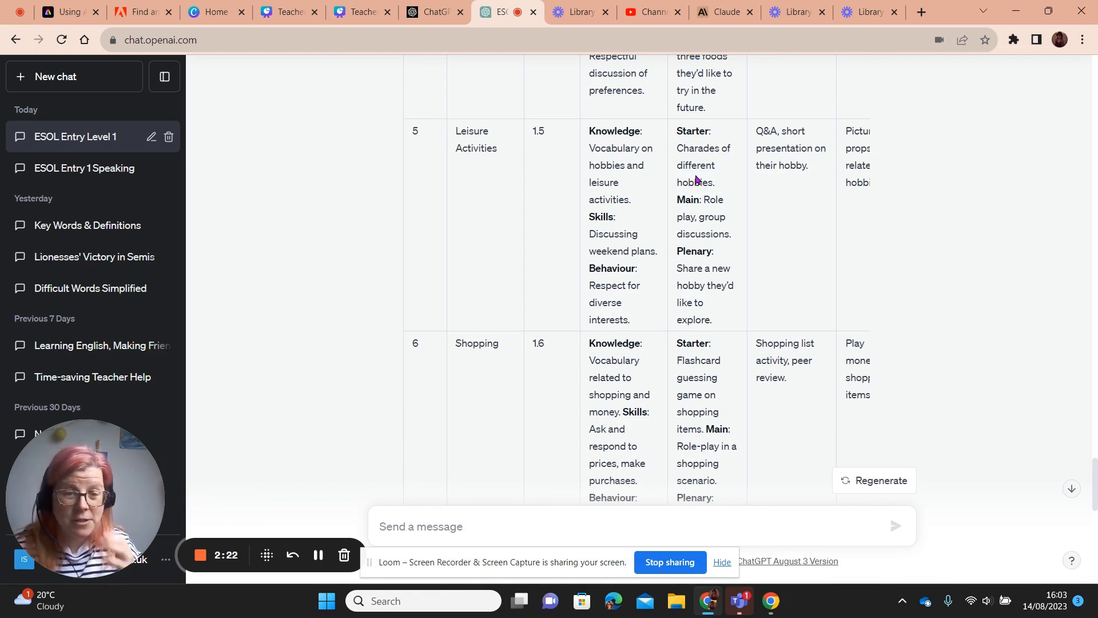
scroll(696, 180, "down", 3)
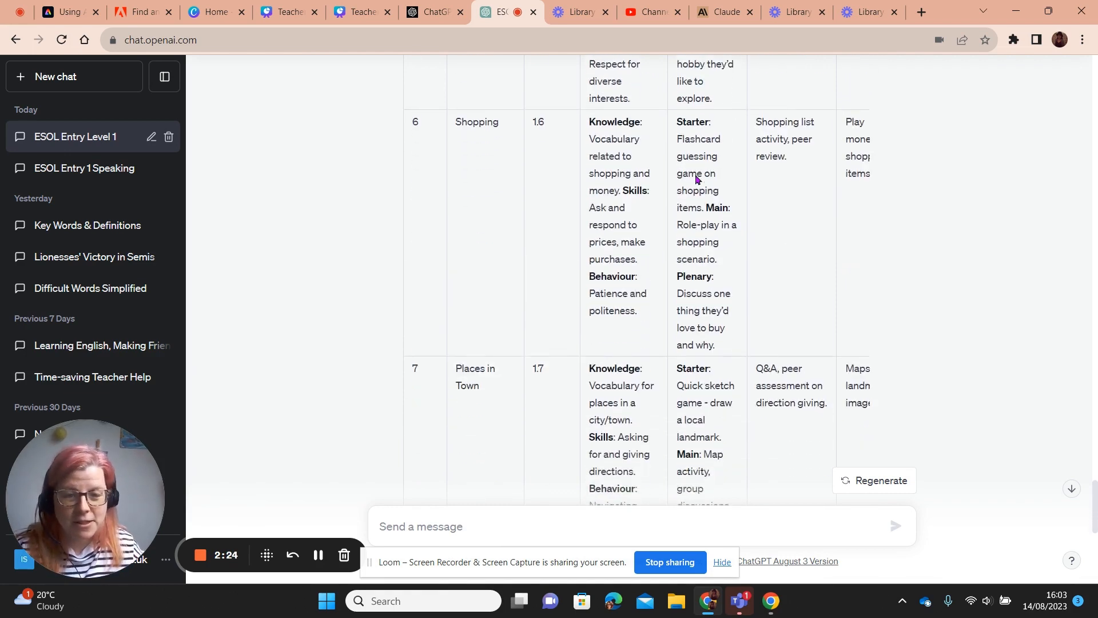
scroll(696, 180, "down", 3)
scroll(695, 176, "down", 2)
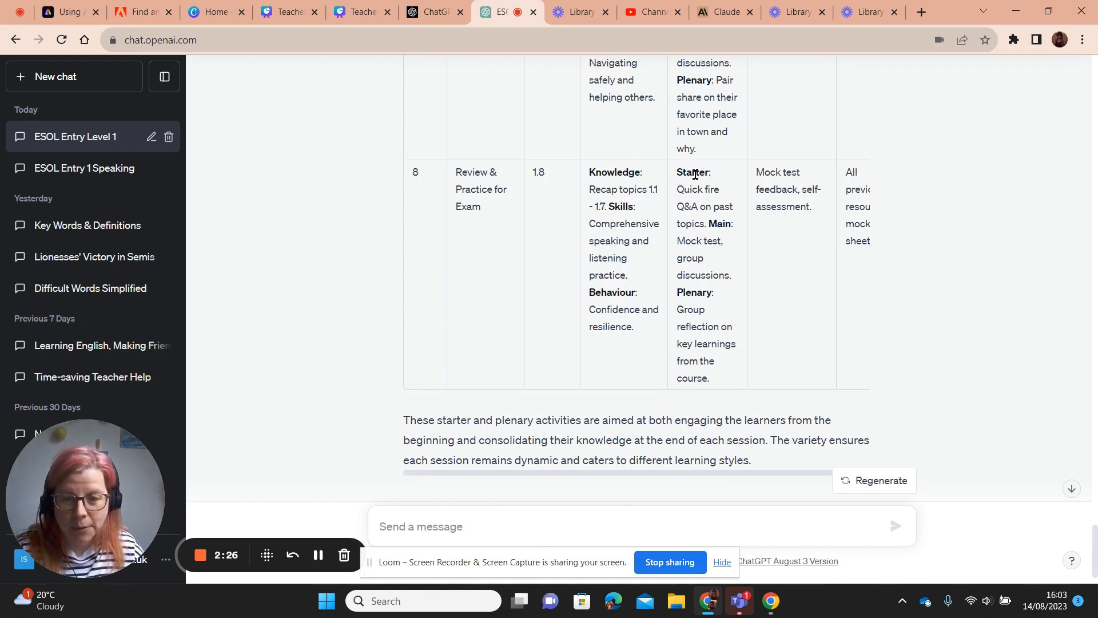
scroll(696, 174, "down", 1)
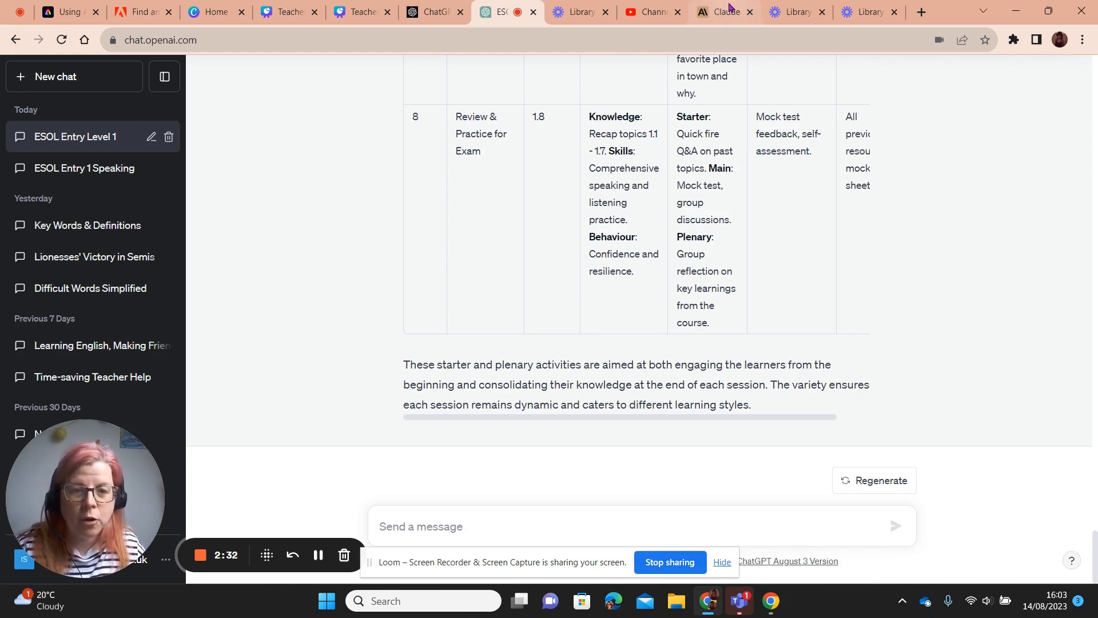
mouse_move(725, 12)
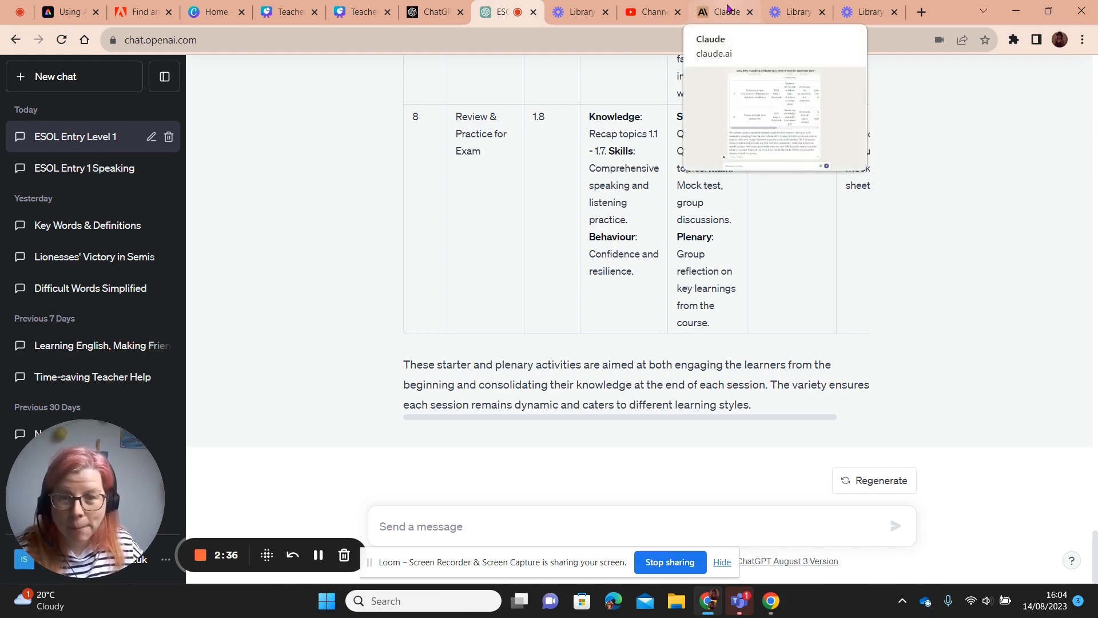
Step: Switch to the Claude ESOL Entry 1 Speaking and Listening scheme-of-work conversation
left_click(728, 12)
scroll(523, 218, "up", 5)
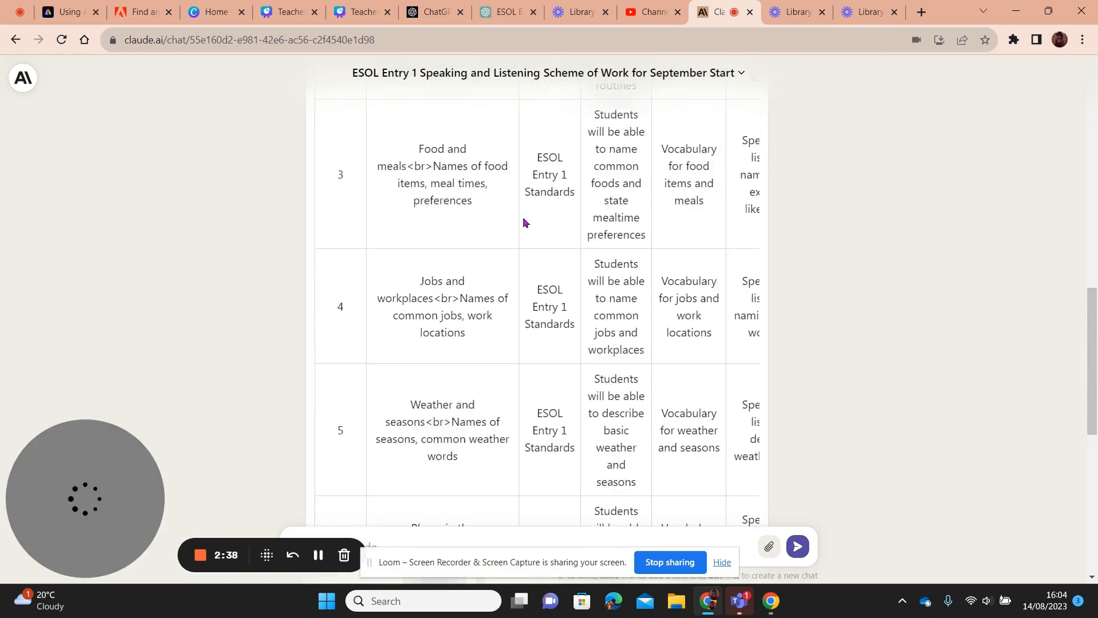
scroll(523, 218, "up", 10)
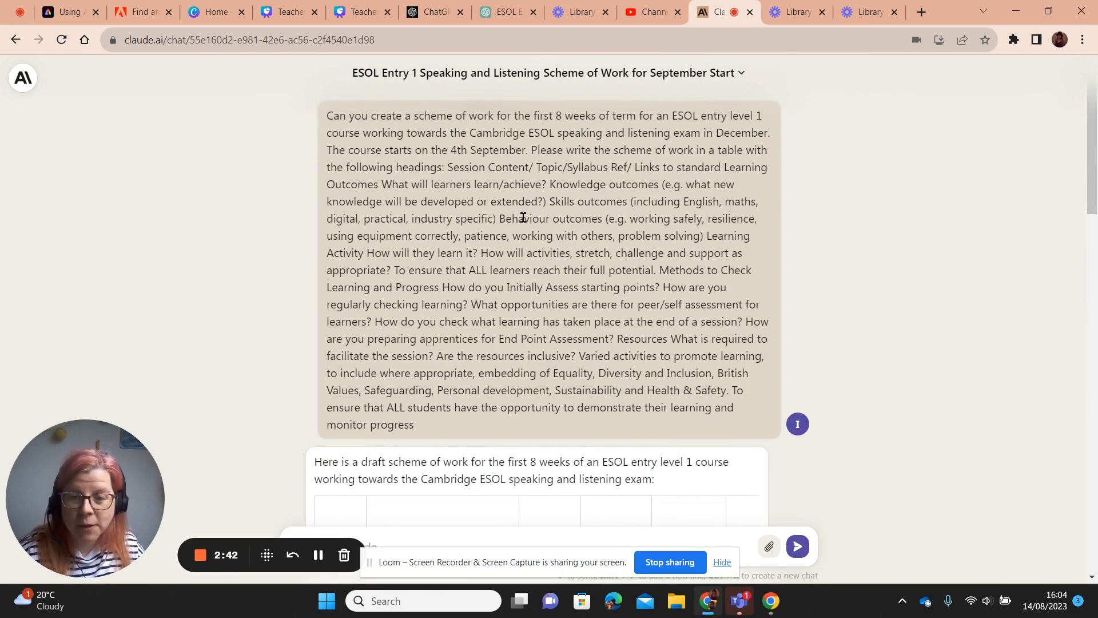
scroll(523, 217, "down", 2)
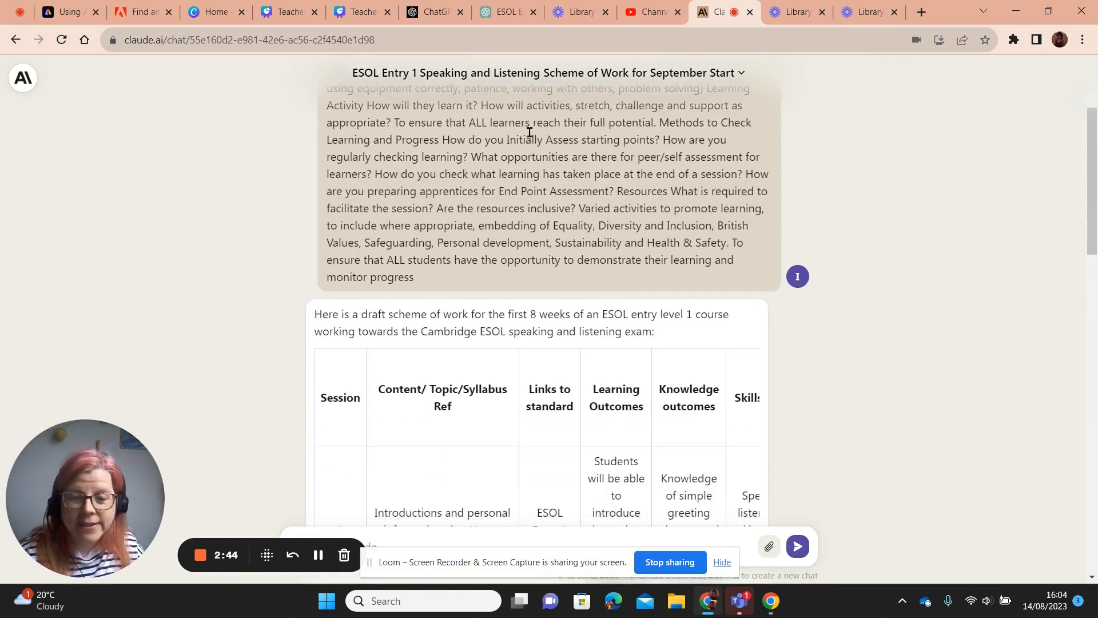
scroll(530, 131, "down", 2)
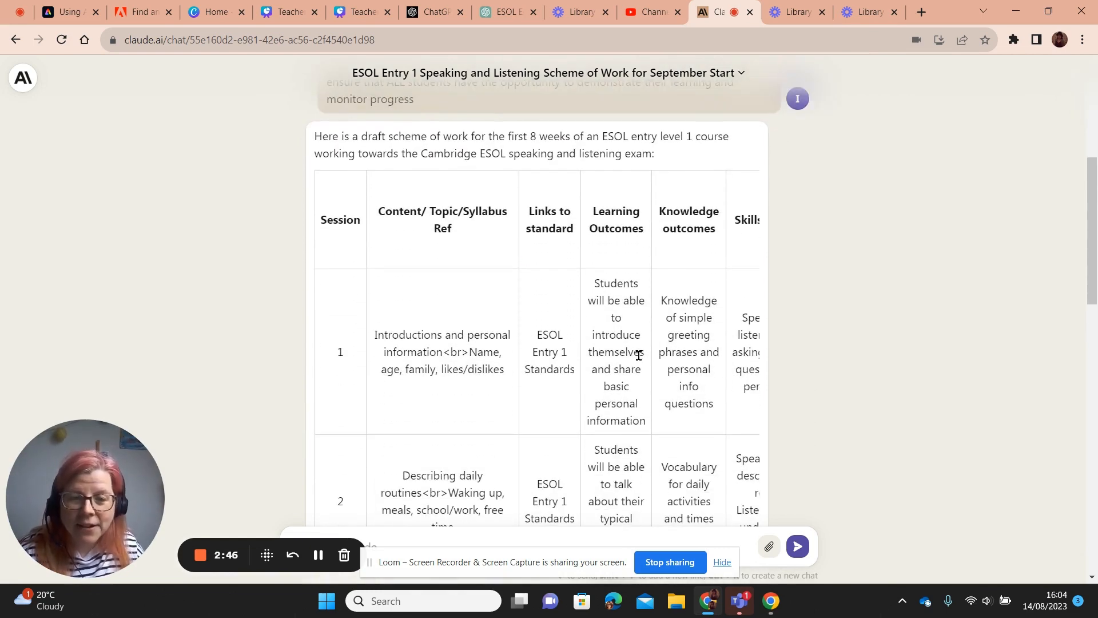
scroll(640, 354, "right", 1)
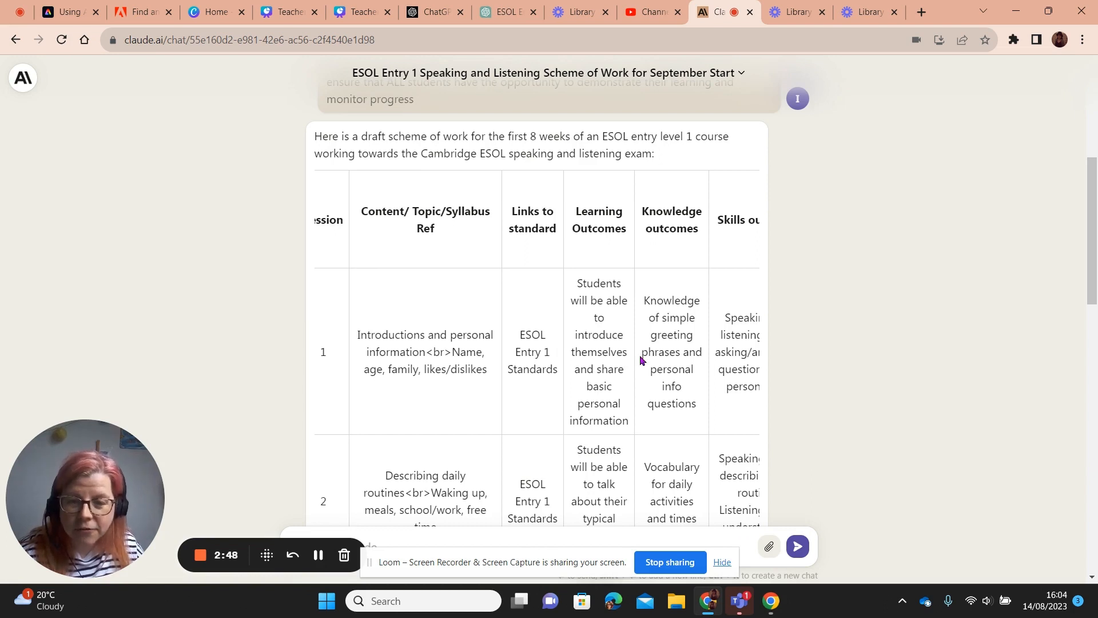
scroll(465, 459, "down", 1)
scroll(469, 463, "down", 1)
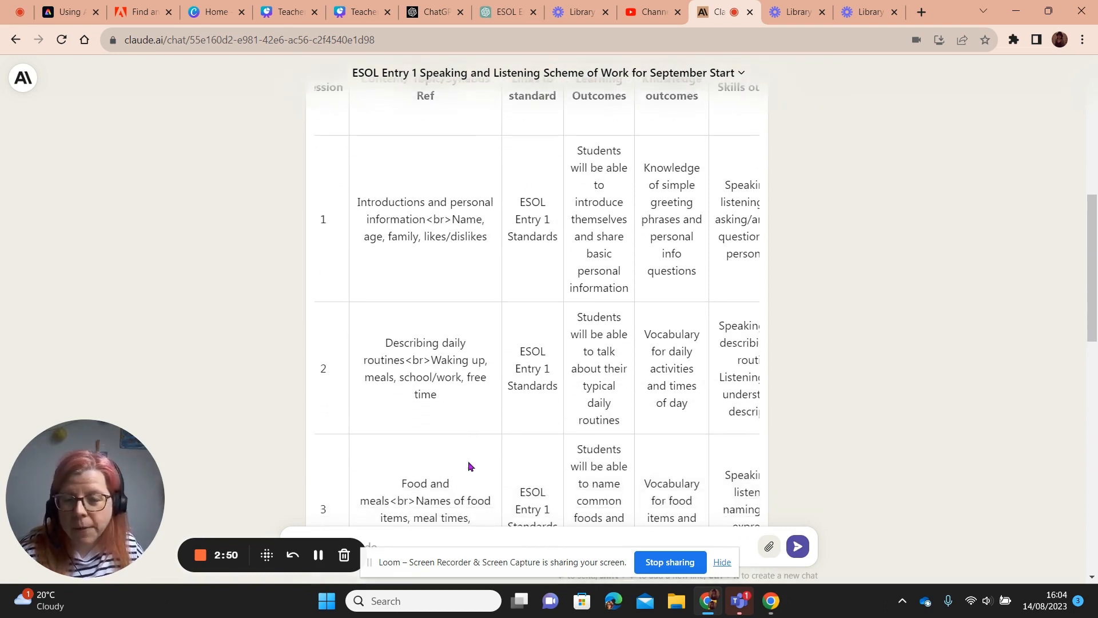
scroll(469, 464, "down", 1)
scroll(468, 462, "down", 1)
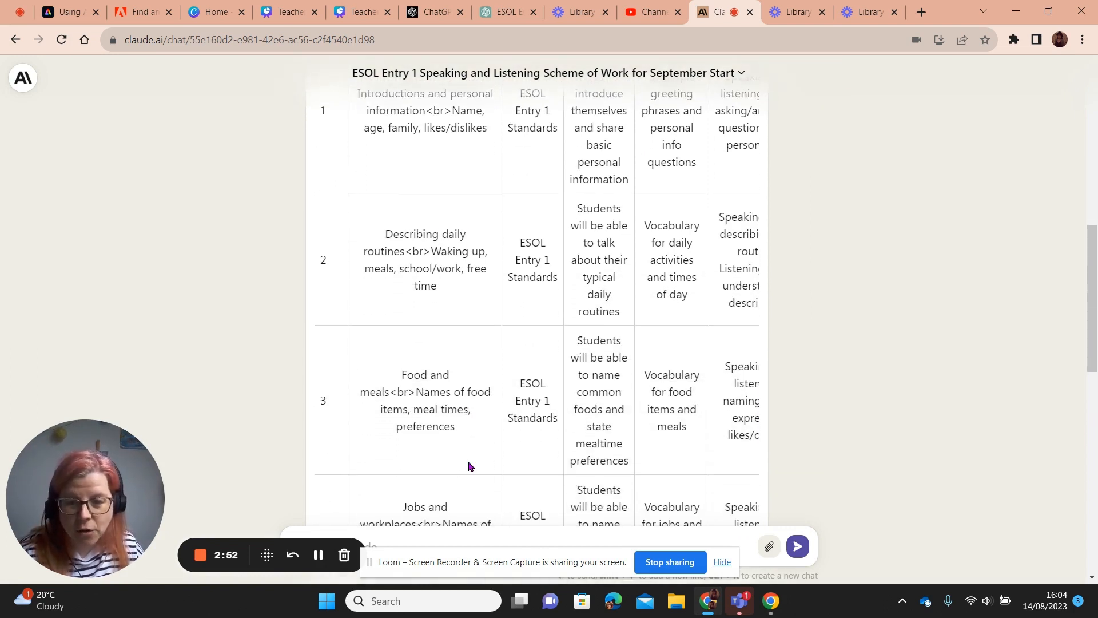
scroll(468, 461, "down", 2)
scroll(468, 460, "up", 4)
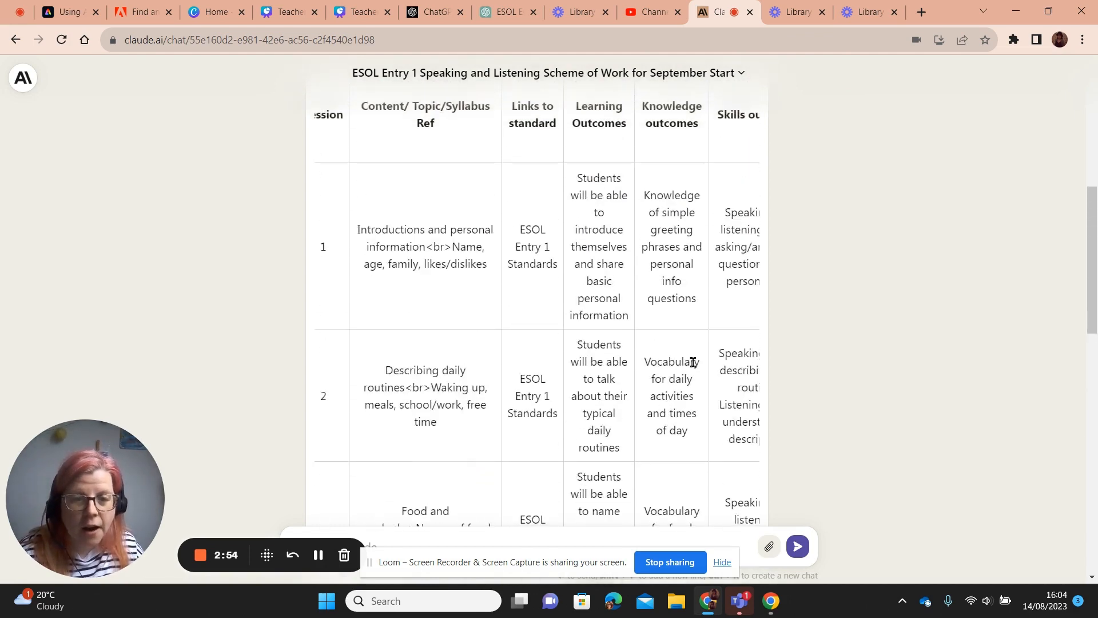
scroll(695, 367, "right", 2)
scroll(694, 366, "right", 2)
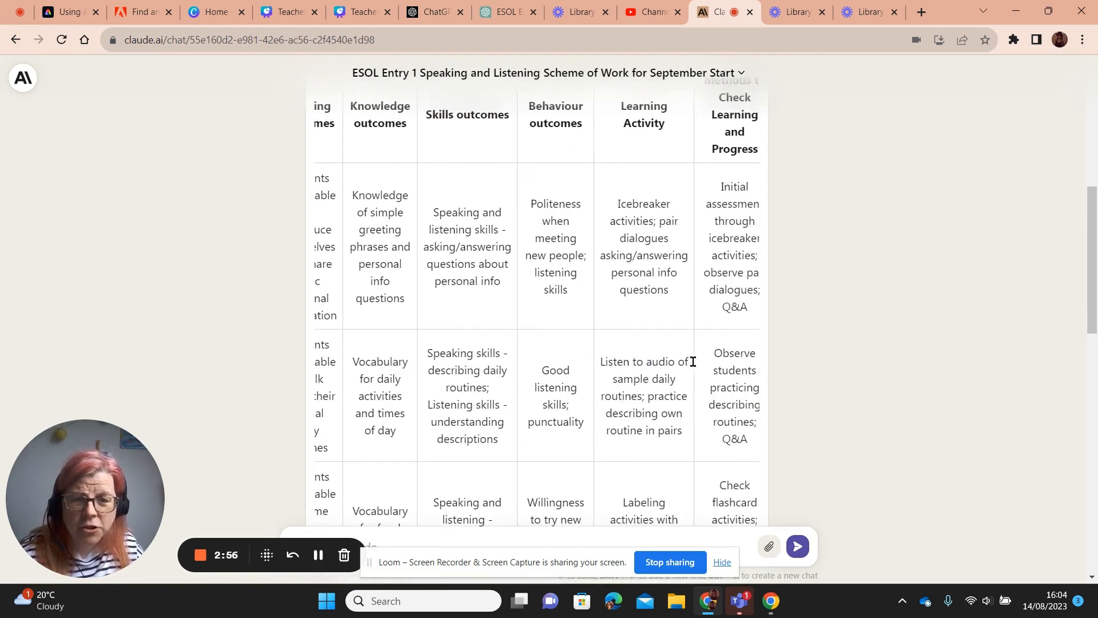
scroll(694, 366, "right", 2)
scroll(694, 367, "right", 1)
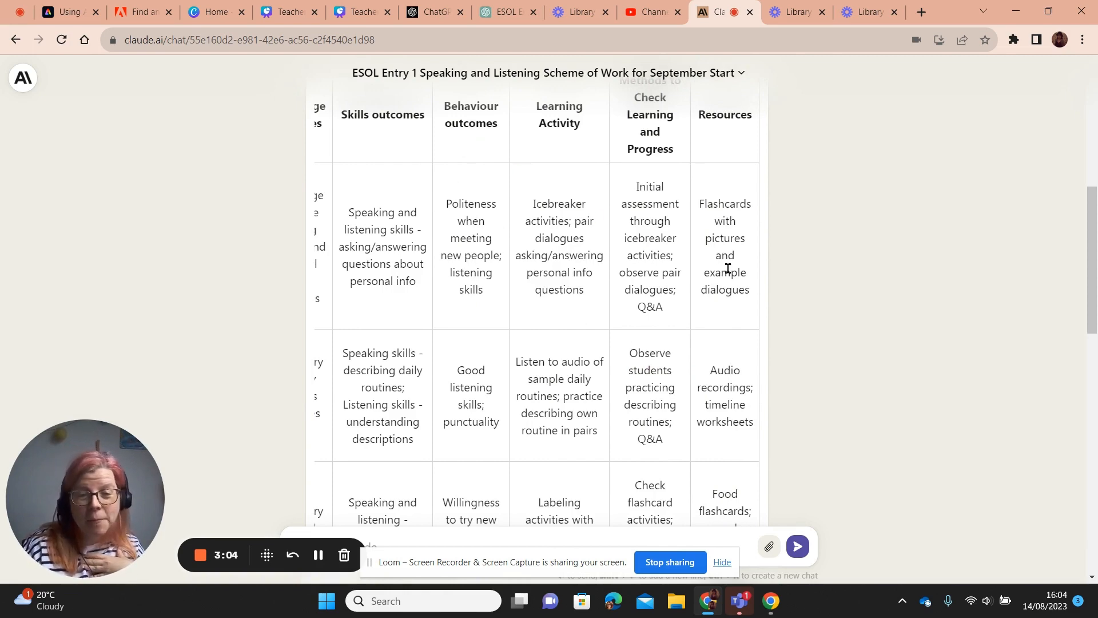
scroll(516, 270, "down", 3)
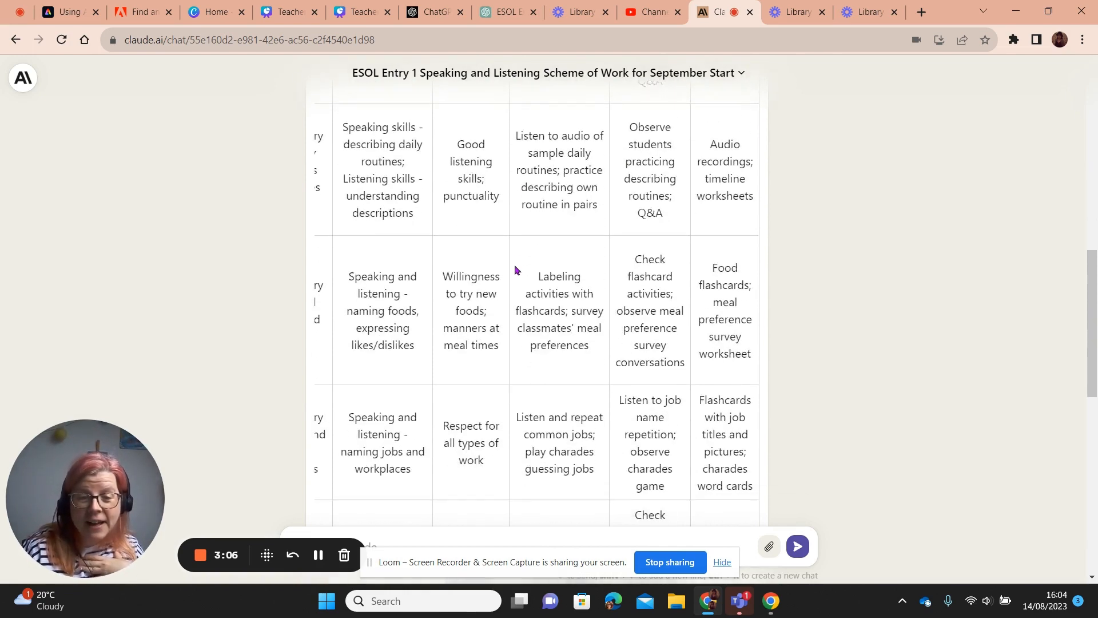
scroll(516, 271, "down", 4)
scroll(516, 270, "down", 2)
scroll(516, 271, "down", 1)
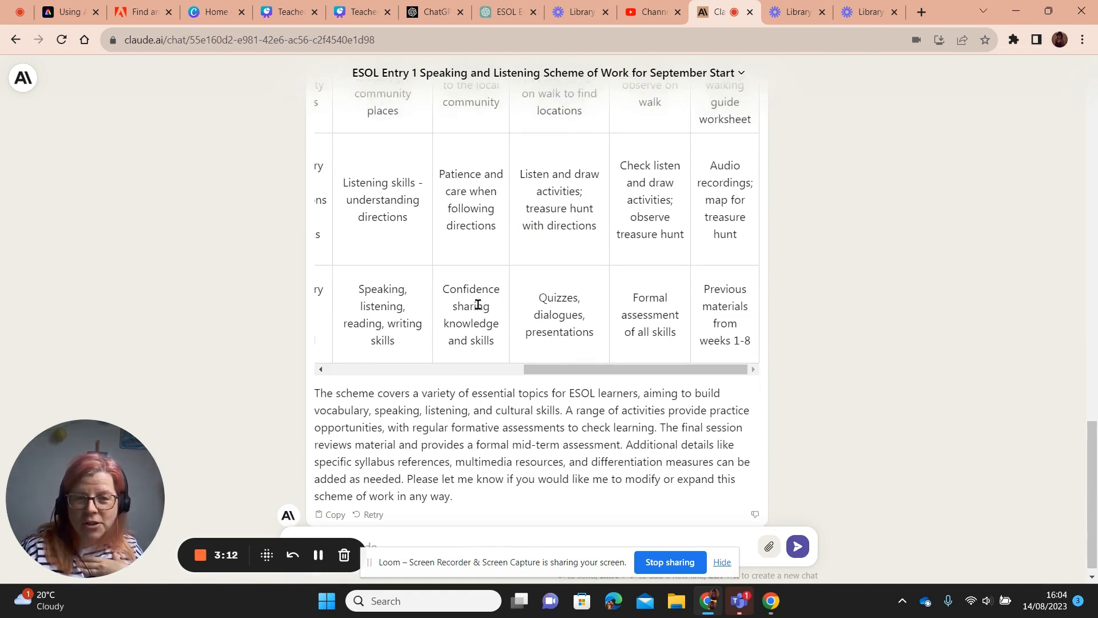
scroll(478, 305, "left", 5)
scroll(478, 305, "up", 5)
scroll(478, 305, "up", 4)
scroll(479, 305, "up", 4)
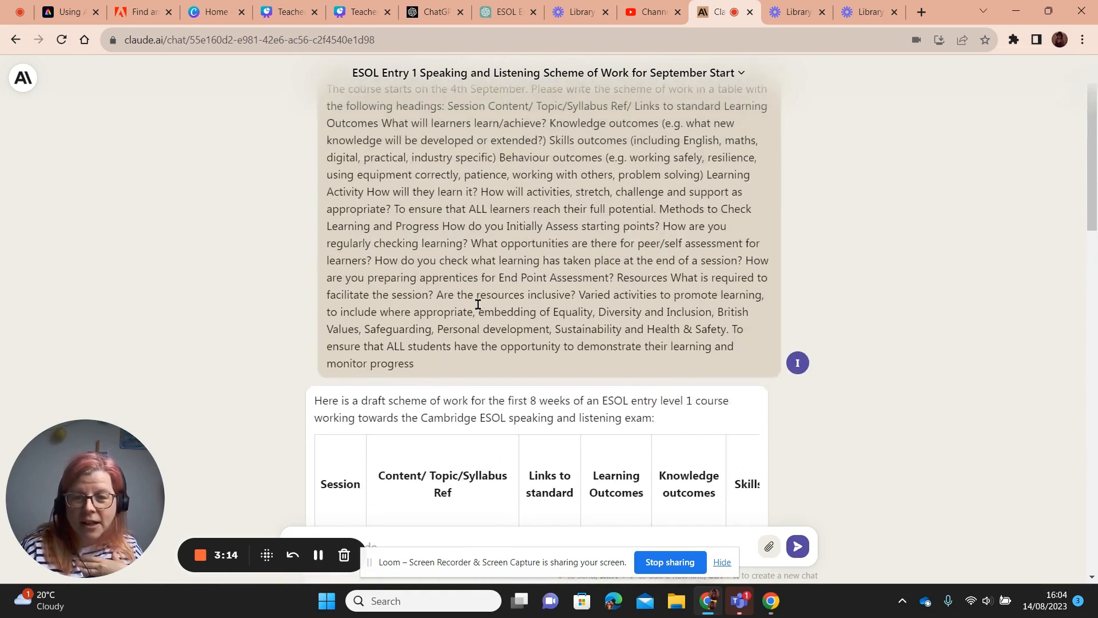
scroll(478, 305, "up", 1)
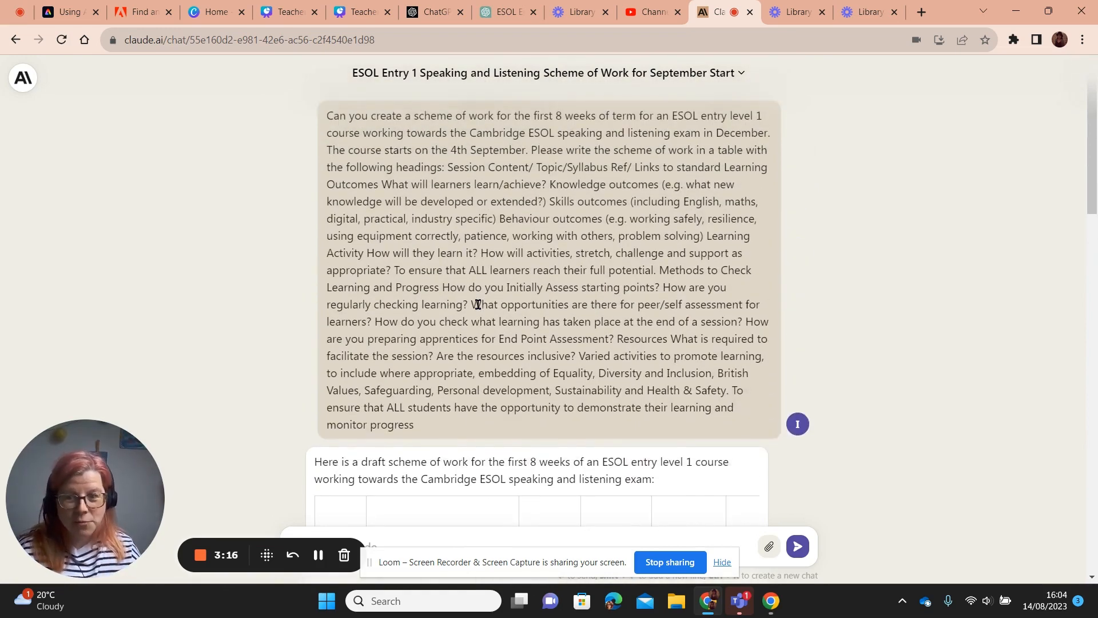